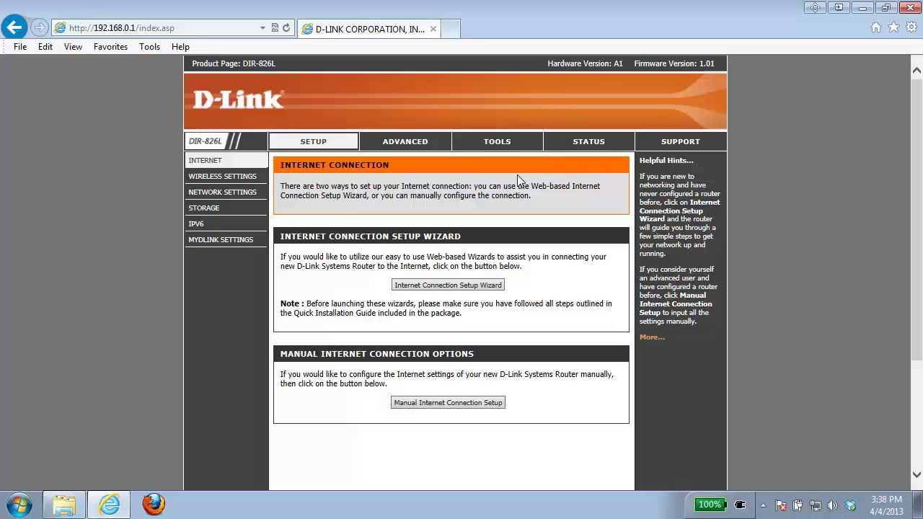
Step: Enable Access Control in the router's advanced settings
left_click(425, 146)
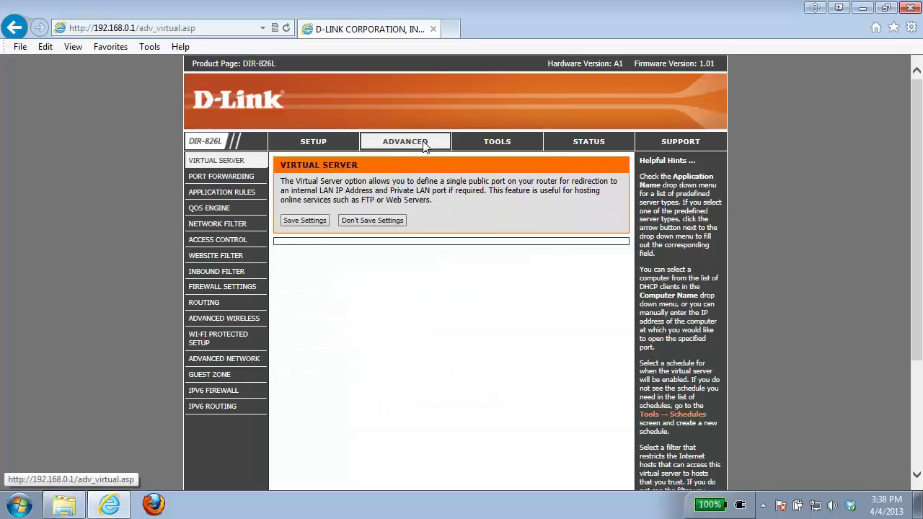
left_click(256, 243)
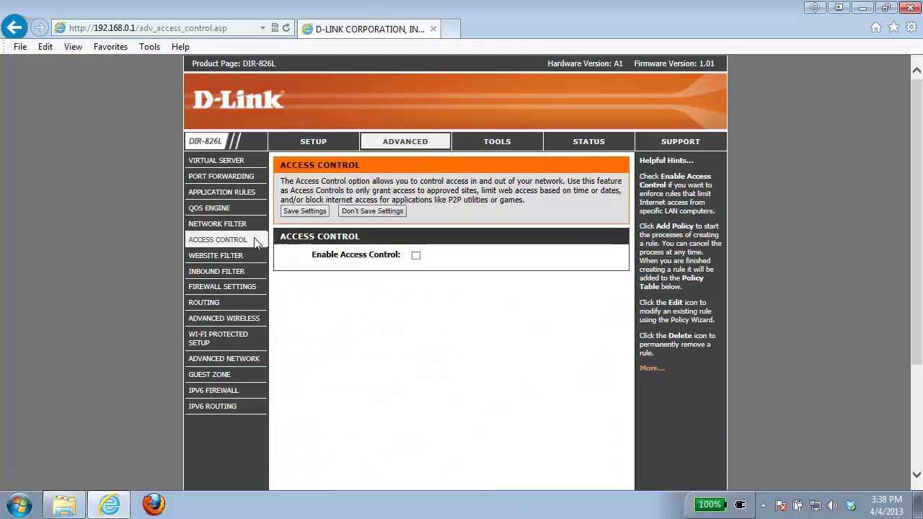
left_click(416, 256)
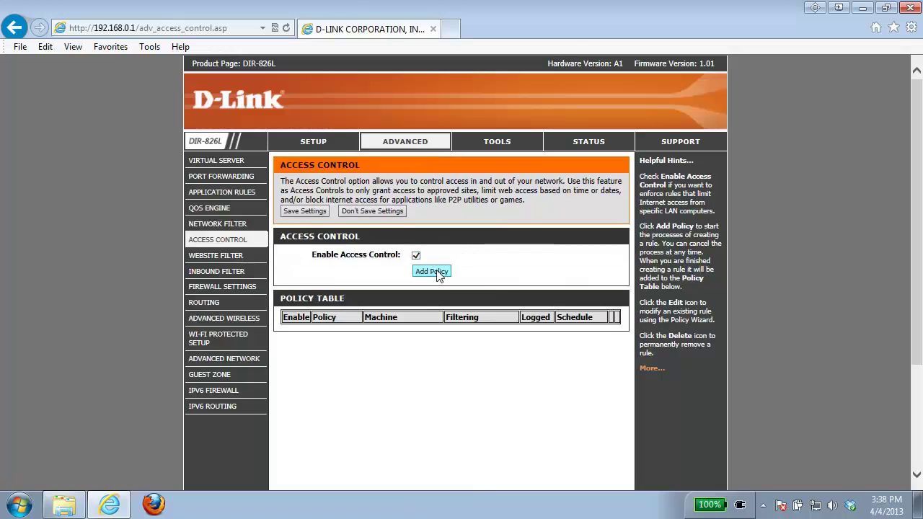
Step: Start a new access control policy and name it "Block Sites"
left_click(433, 272)
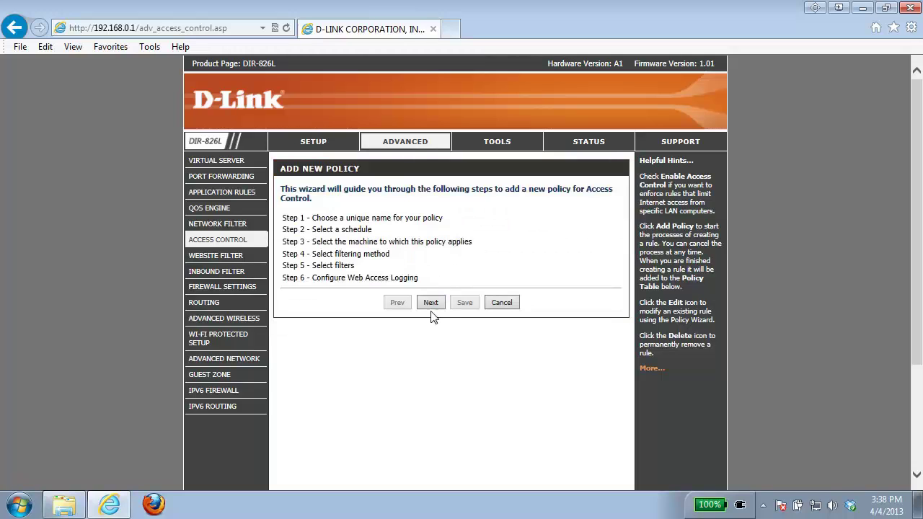
left_click(432, 304)
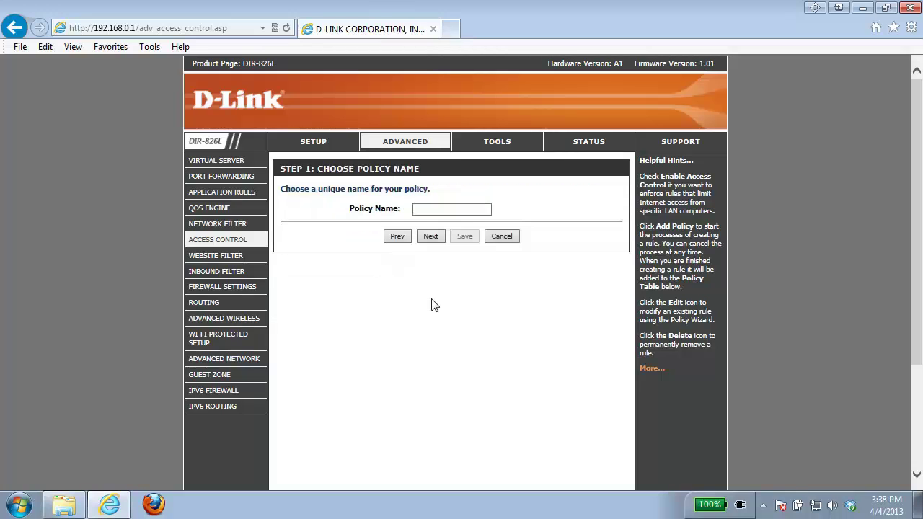
left_click(432, 209)
type("Block Sites")
left_click(439, 237)
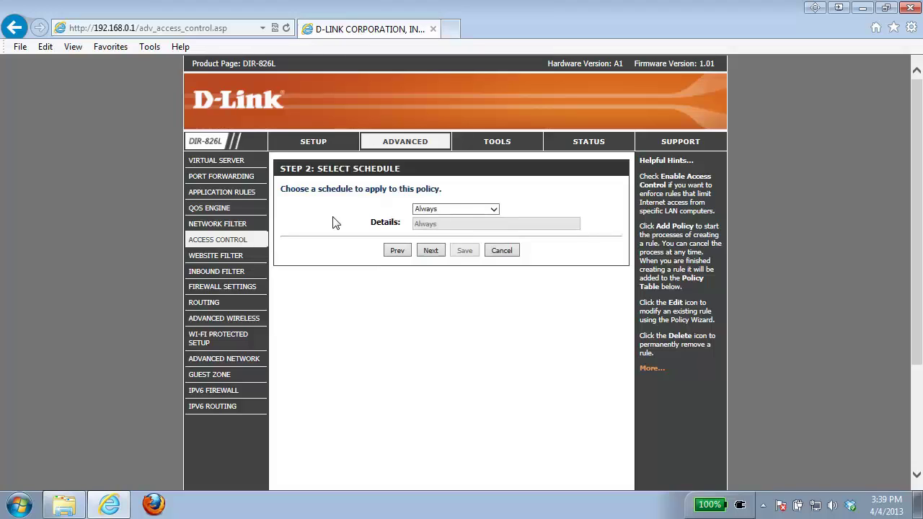
Step: Review the schedule choices for the policy, keep Always, and continue to the machine selection
left_click(483, 211)
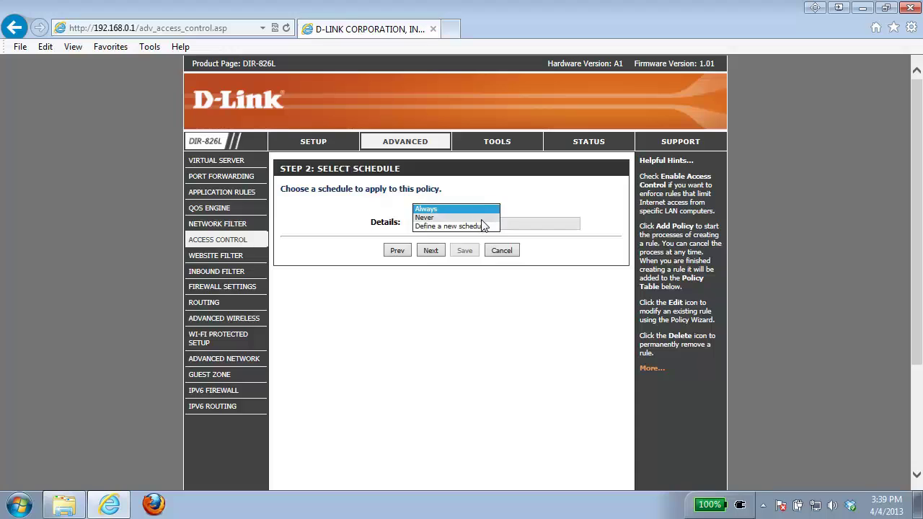
left_click(501, 199)
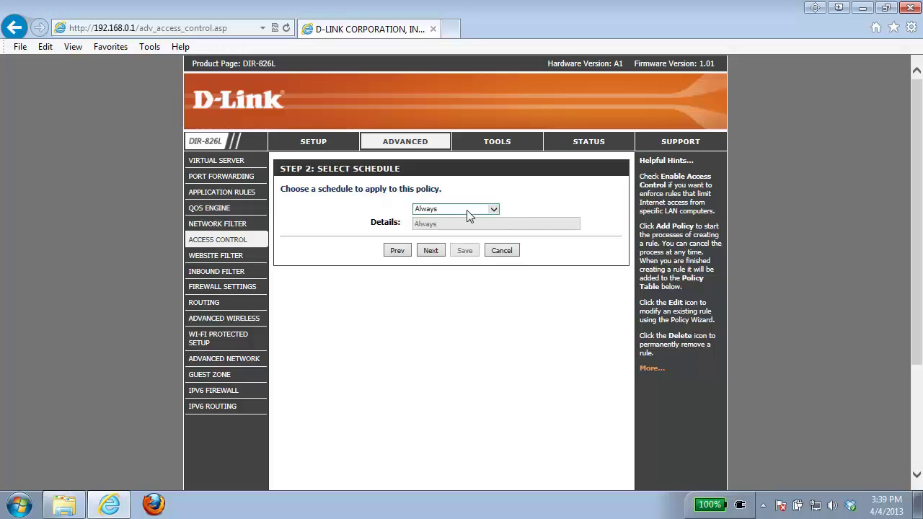
left_click(432, 253)
Step: Apply the policy to Other Machines by adding that address type to the machine list
left_click(430, 245)
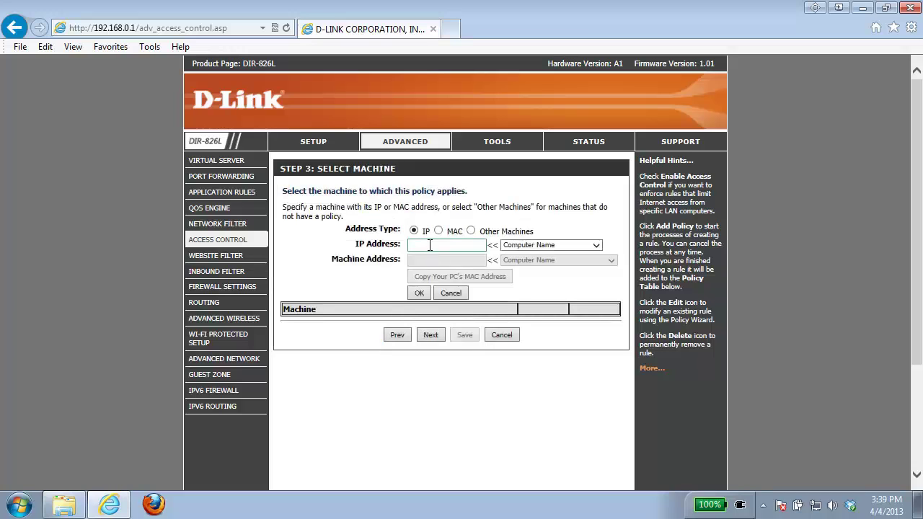
left_click(471, 231)
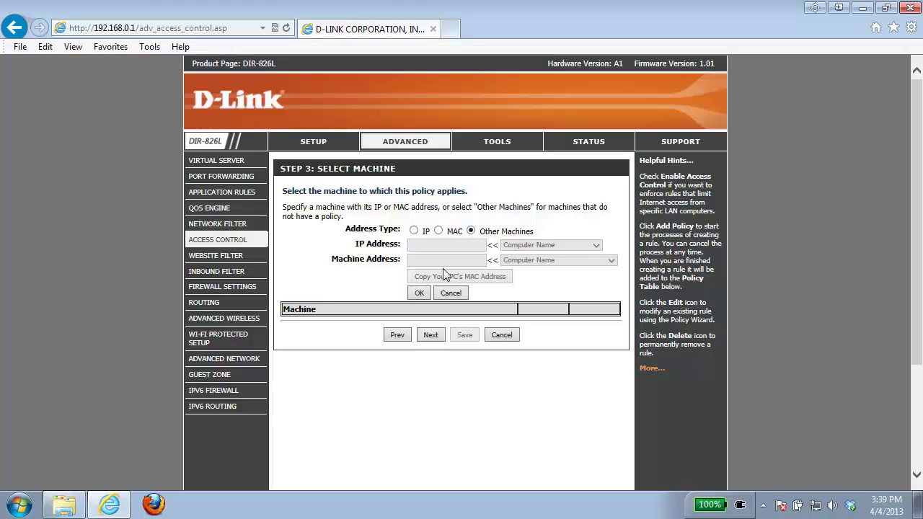
left_click(425, 299)
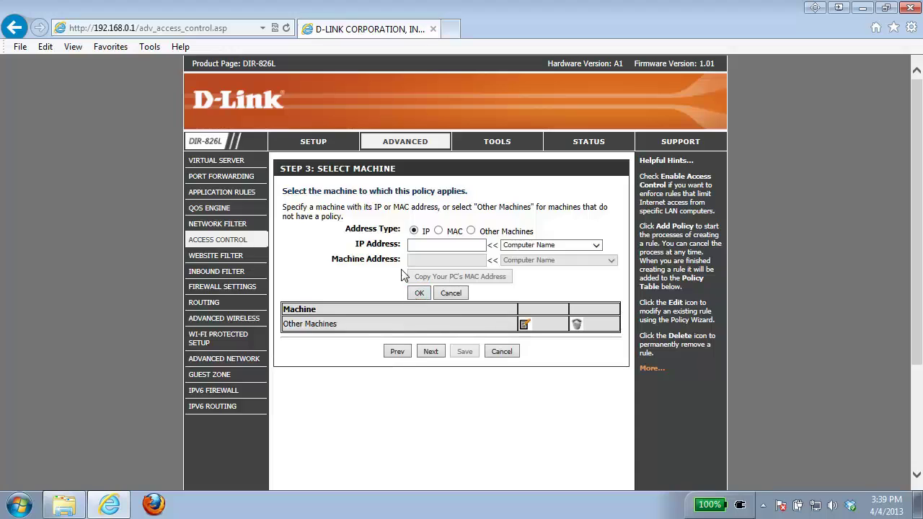
left_click(541, 246)
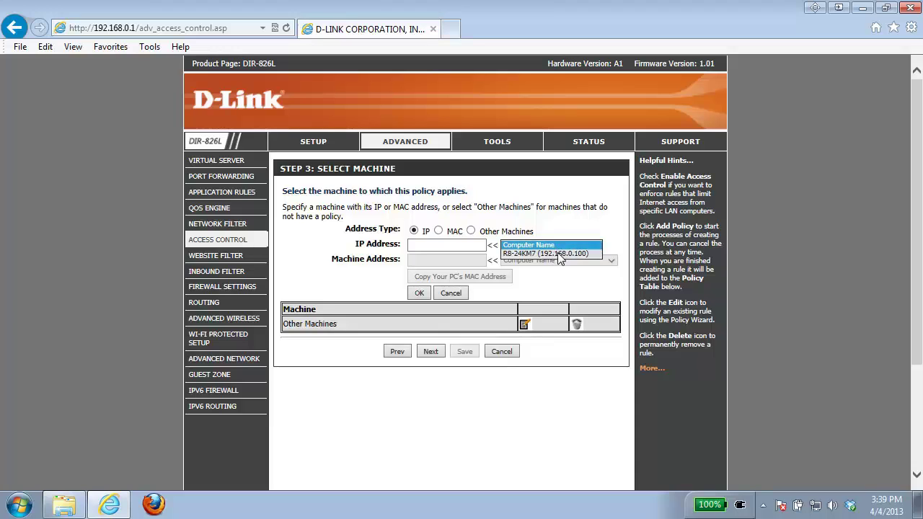
left_click(552, 256)
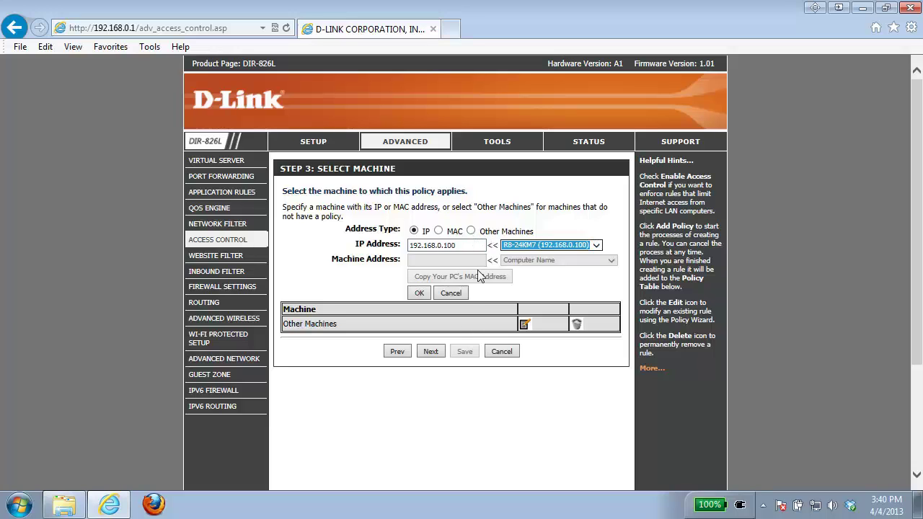
left_click_drag(471, 244, 410, 245)
key("BackSpace")
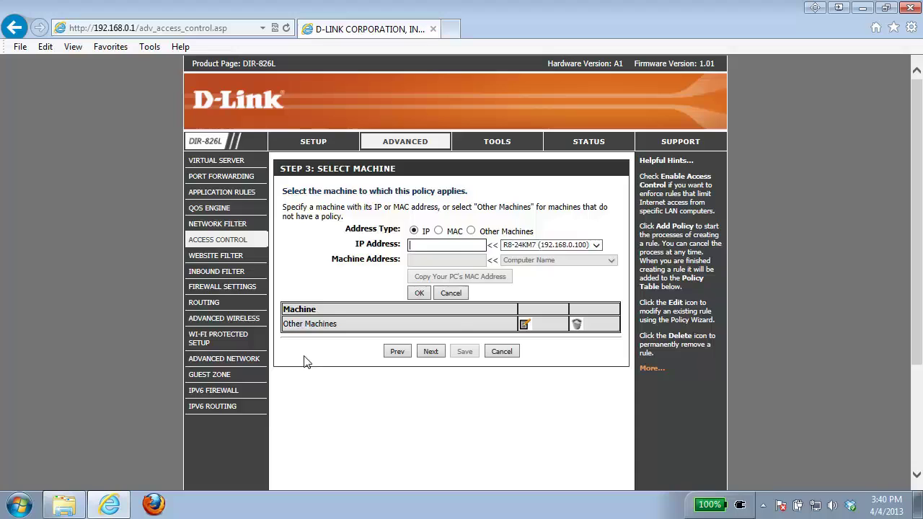
Step: Set the policy's filtering method to Block Some Access with both the web filter and advanced port filters applied
left_click(432, 352)
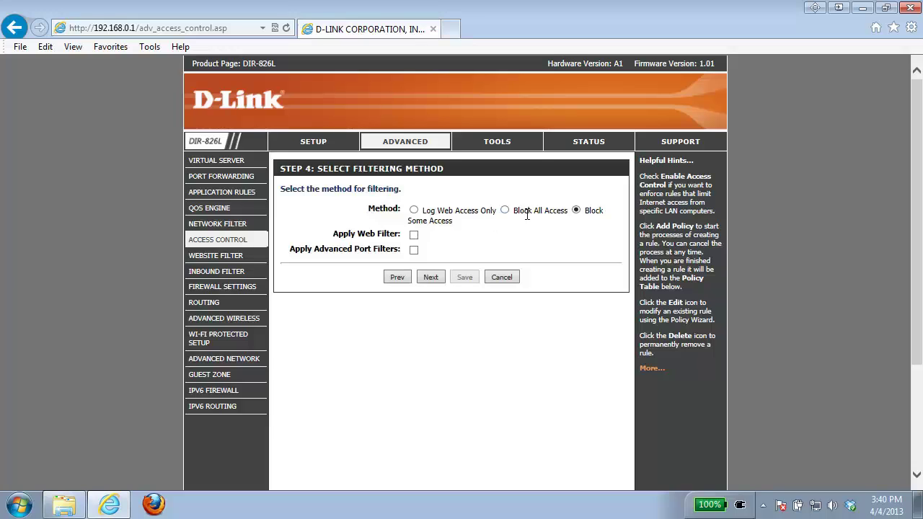
left_click(506, 212)
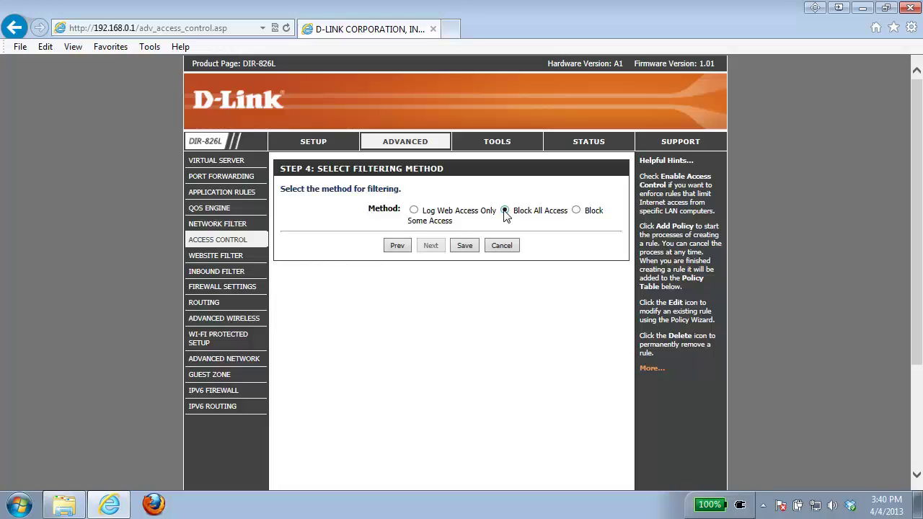
left_click(580, 212)
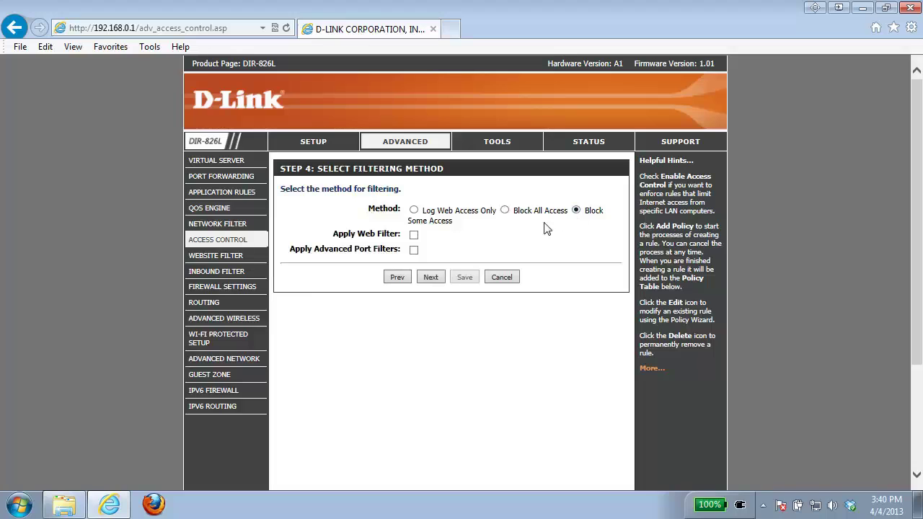
left_click(414, 240)
left_click(414, 250)
left_click(432, 278)
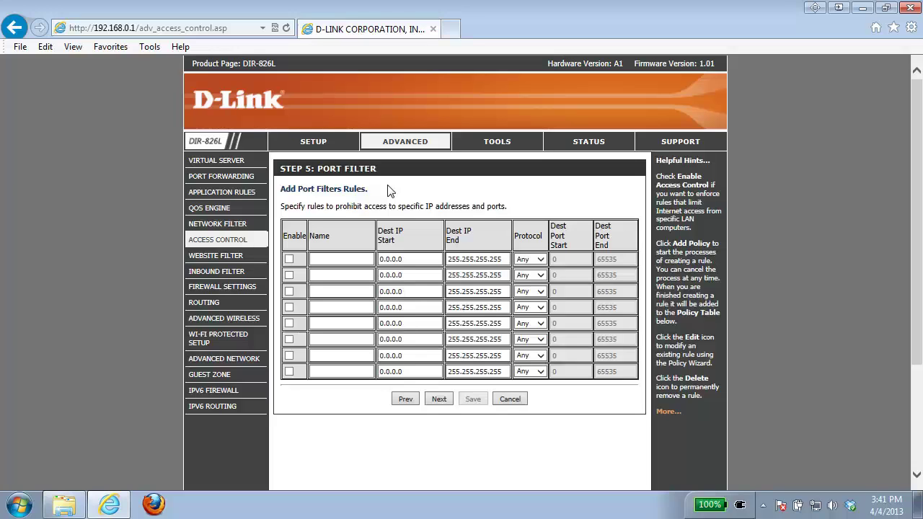
Step: Enable the first port filter rule and name it "Block FTP", keeping its destination IP range 0.0.0.0 to 255.255.255.255
left_click(288, 259)
type("Block FTP")
left_click(413, 259)
left_click(500, 260)
left_click(419, 264)
left_click(410, 260)
left_click_drag(410, 260, 371, 259)
key("Tab")
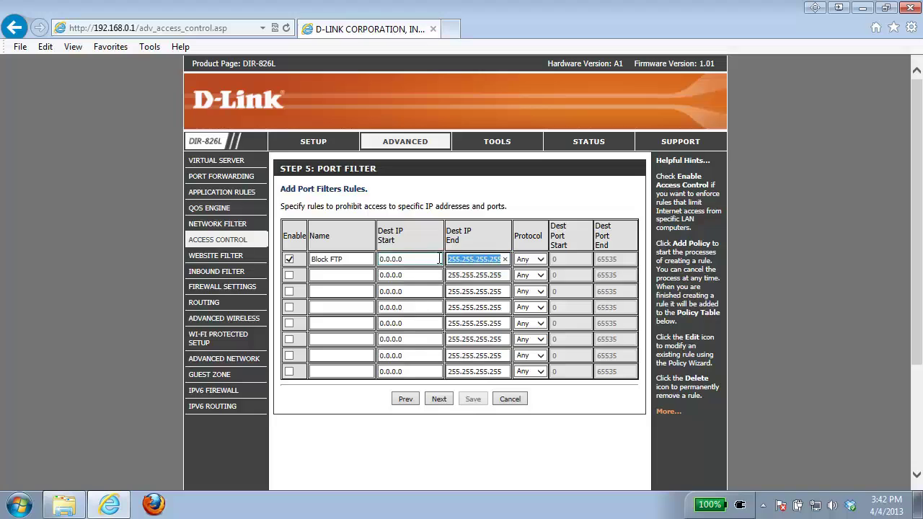
left_click(476, 271)
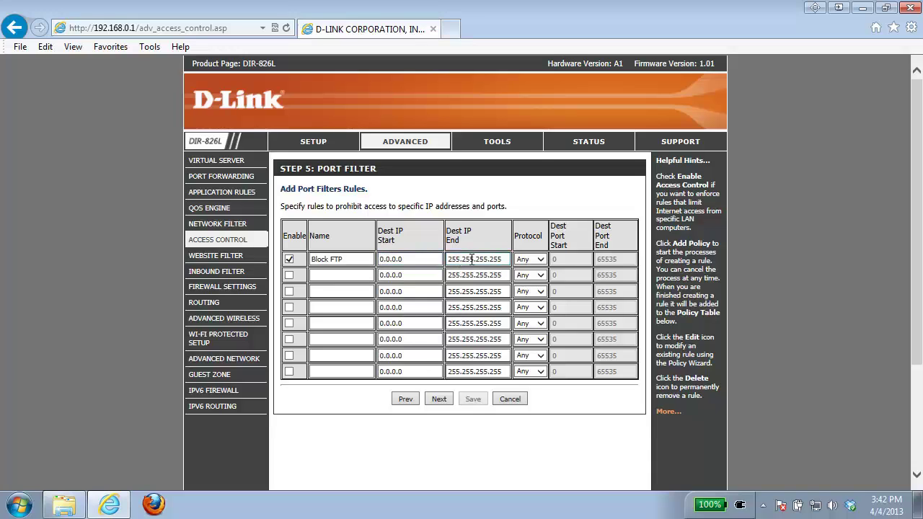
Step: Set the Block FTP rule's protocol to TCP and its destination port start and end to 21
left_click(540, 259)
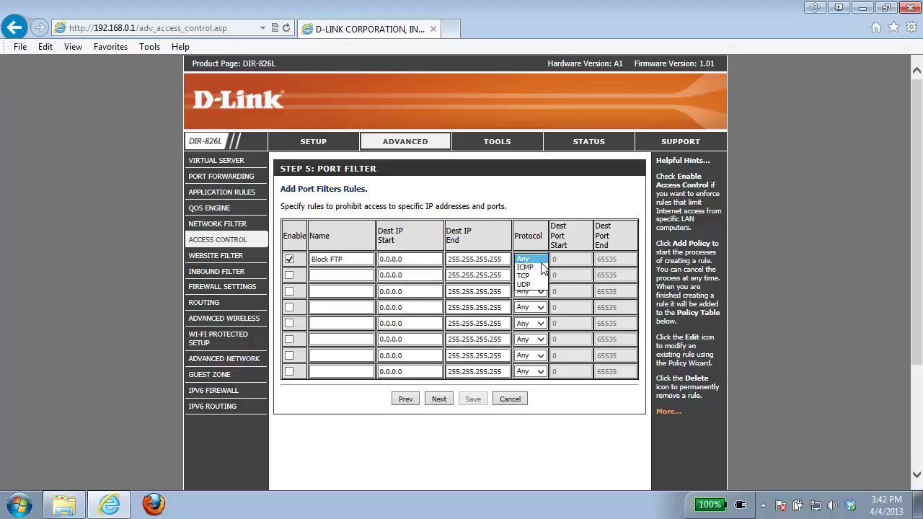
left_click(527, 277)
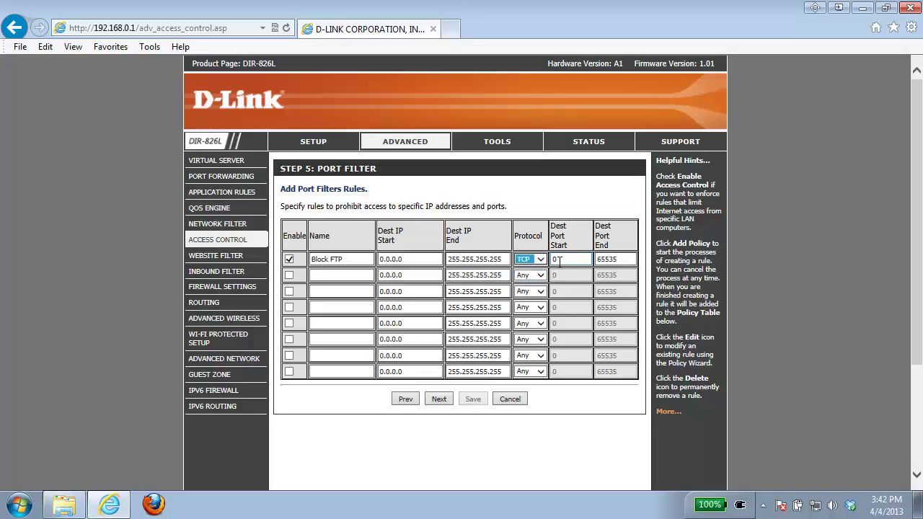
key("Tab")
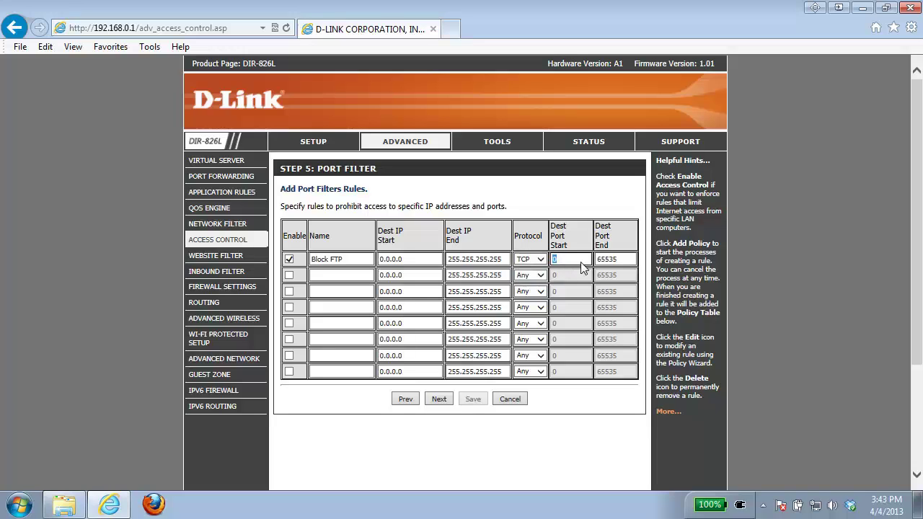
type("21")
key("Tab")
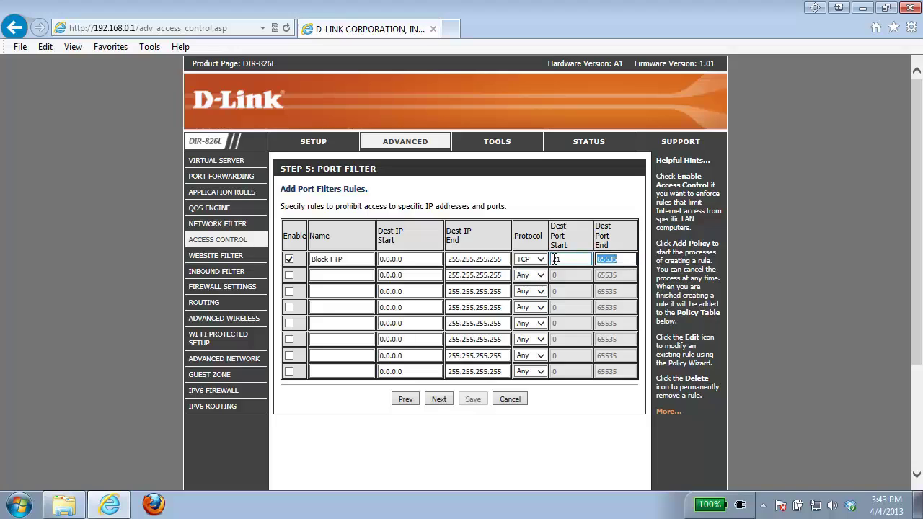
type("21")
Step: Finish the policy wizard with web access logging left Disabled, save the policy, and return to Access Control
left_click(442, 401)
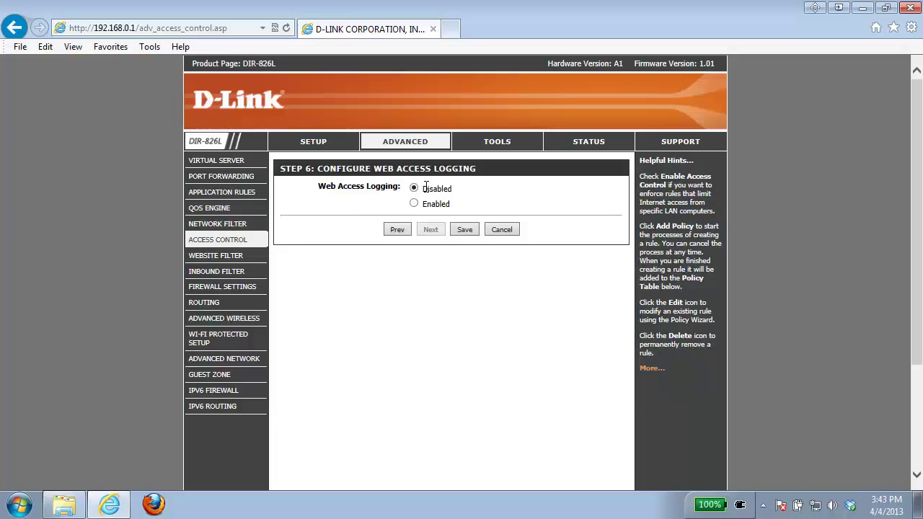
left_click(465, 232)
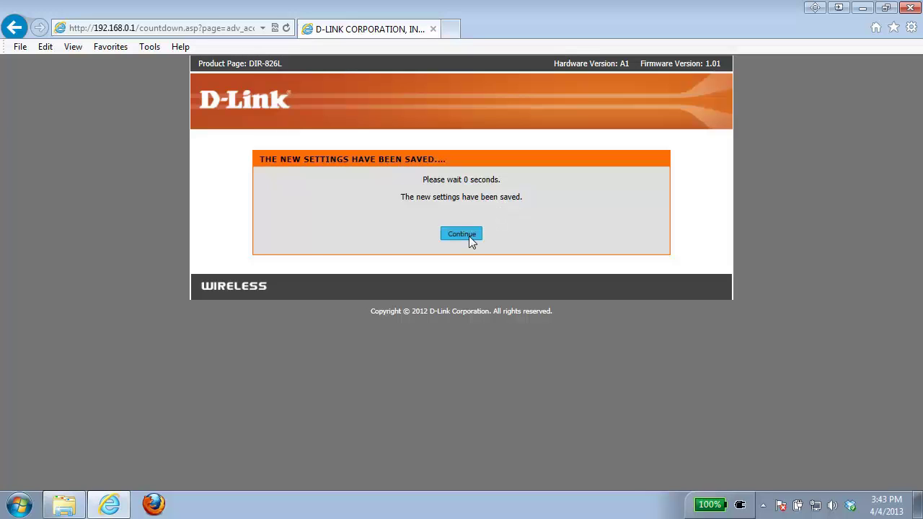
left_click(463, 235)
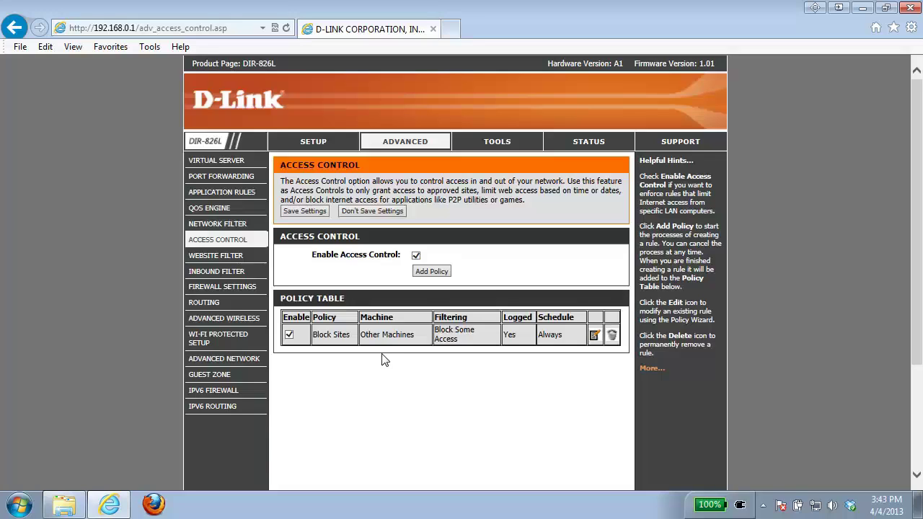
Step: Set the website filter to "DENY computers access to ONLY these sites"
left_click(244, 262)
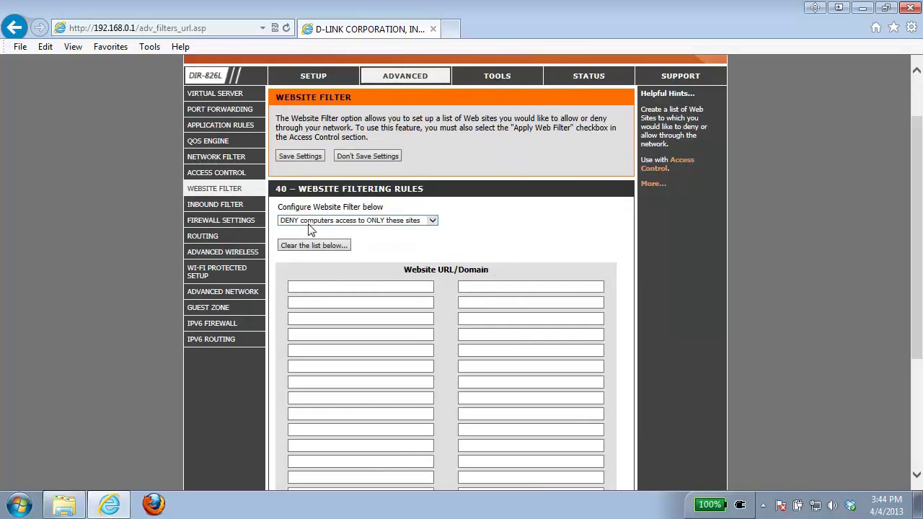
left_click(414, 221)
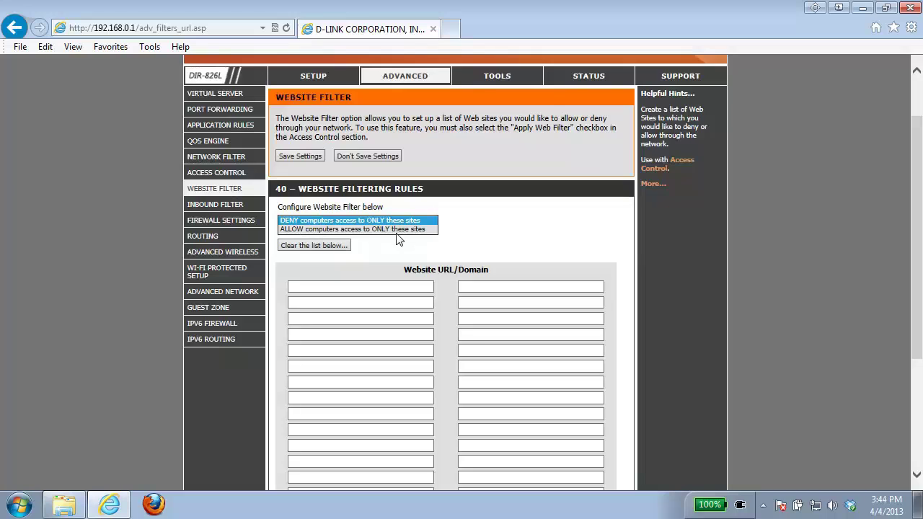
left_click(376, 253)
left_click(325, 223)
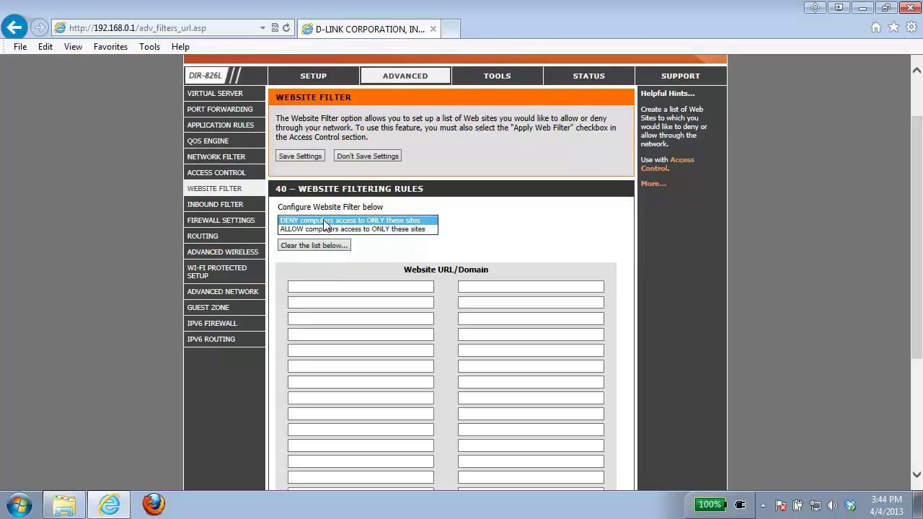
left_click(325, 224)
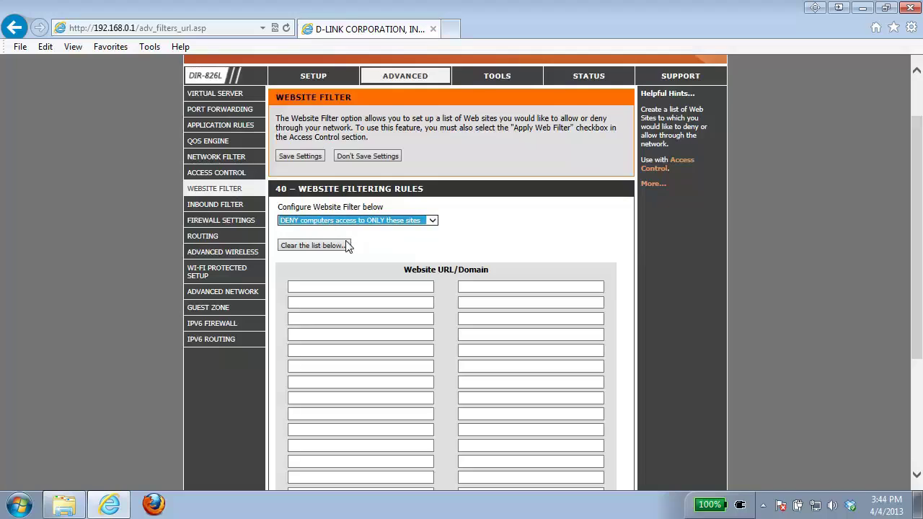
Step: Add facebook.com as the first website filter entry and save the settings
left_click(312, 289)
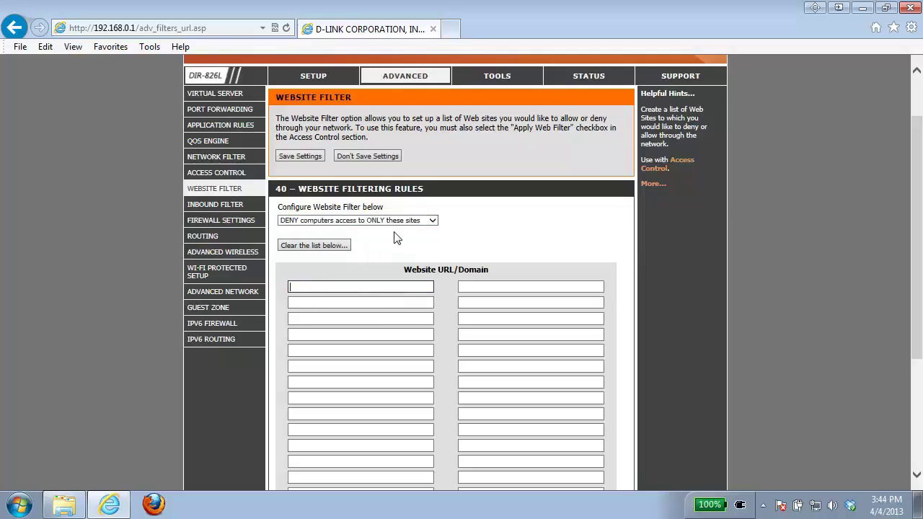
type("facebook.com")
scroll(405, 249, "up", 1)
left_click(303, 164)
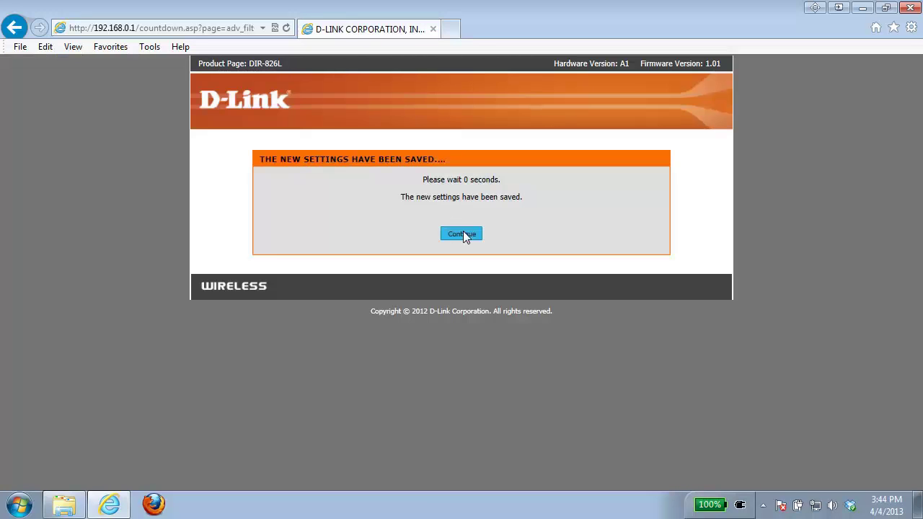
left_click(462, 235)
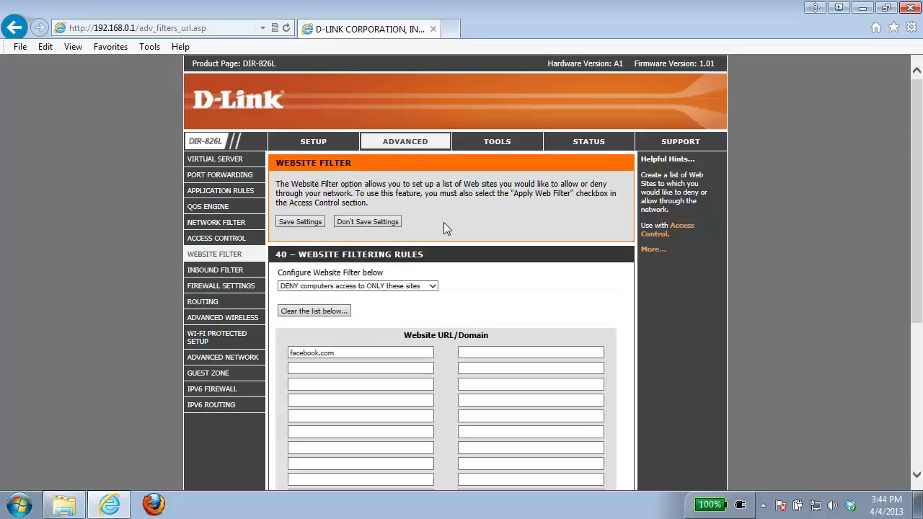
left_click(449, 29)
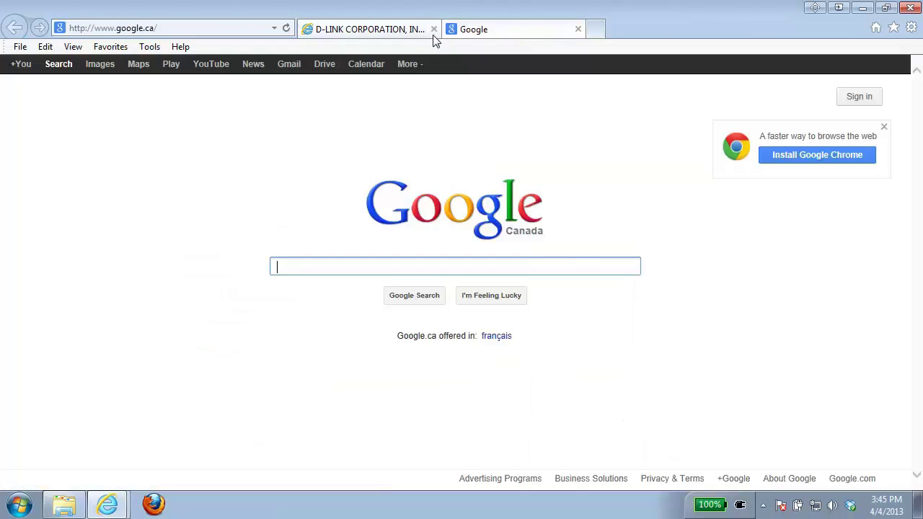
left_click(165, 28)
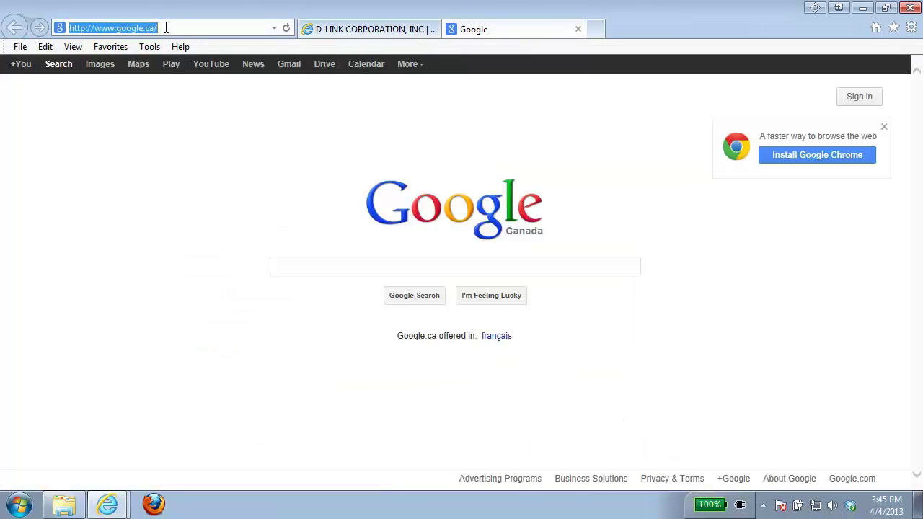
type("fa")
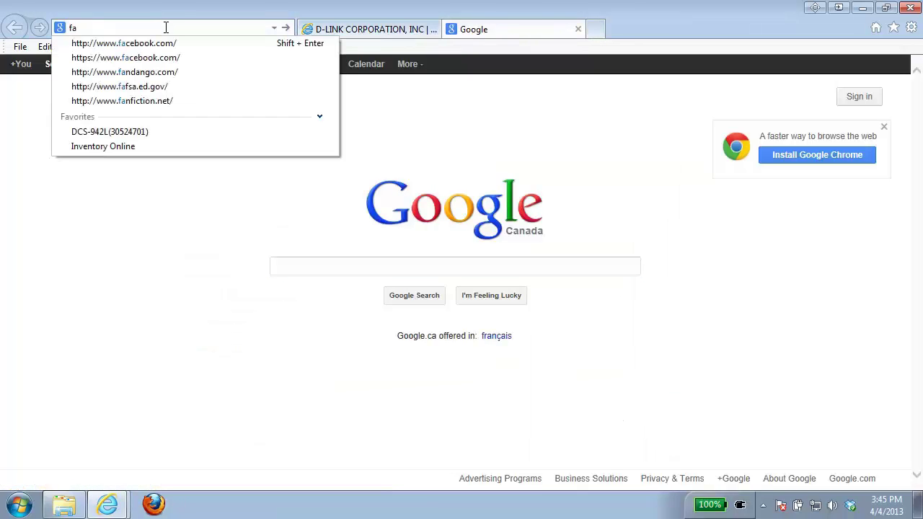
key("Down")
key("Return")
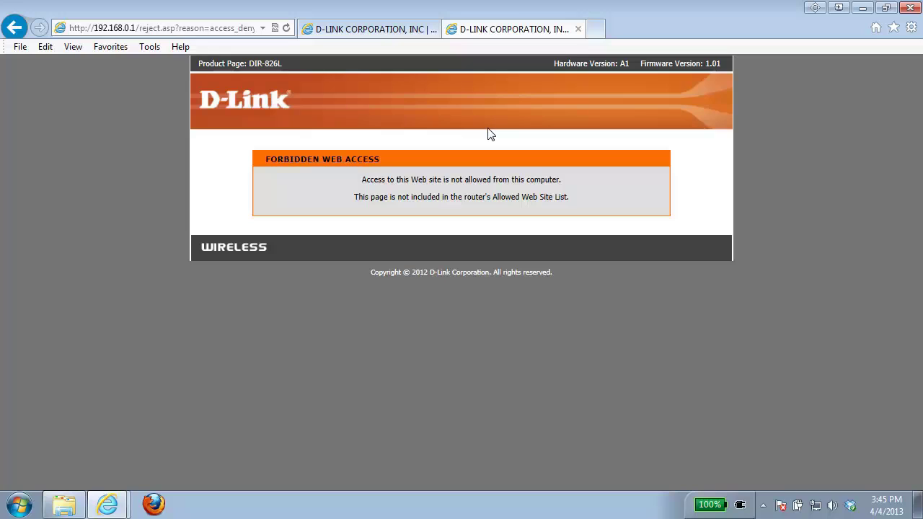
Step: Test the FTP block by visiting ftp.dlink.com in the same browser tab
left_click(123, 29)
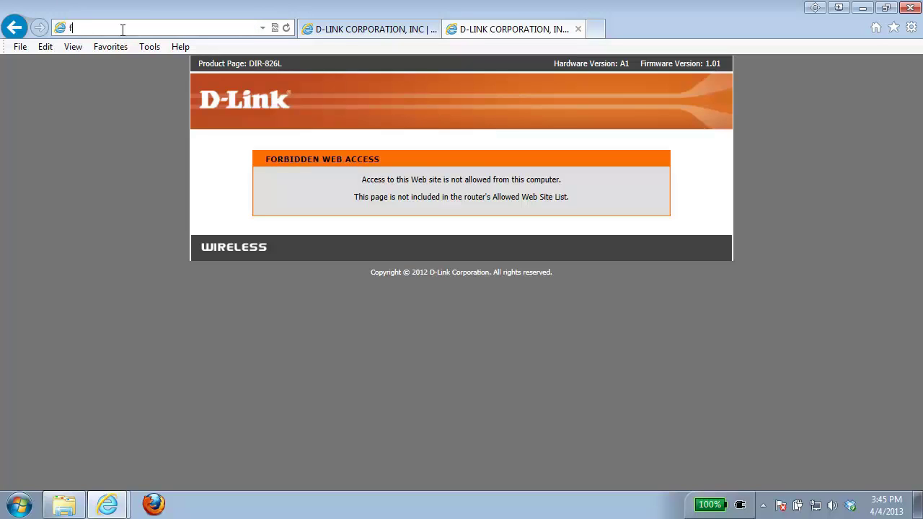
type("ftp.d")
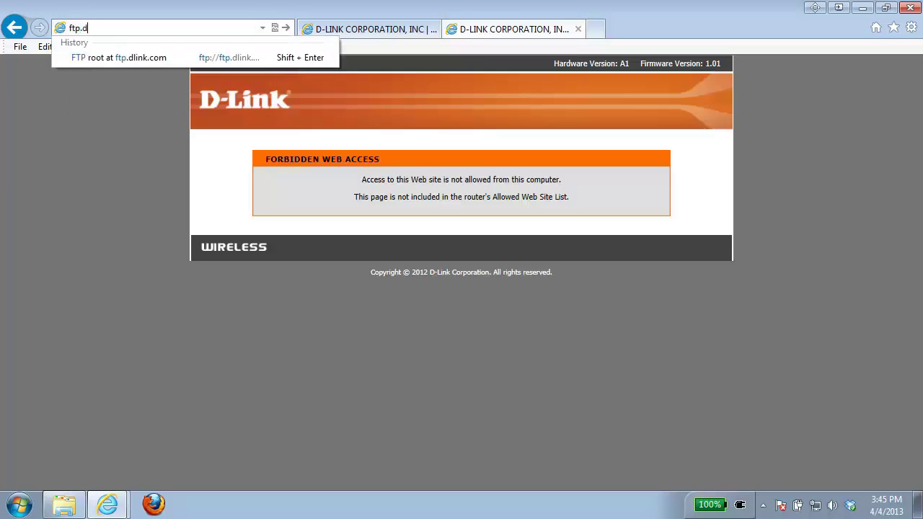
type("link.com")
key("Return")
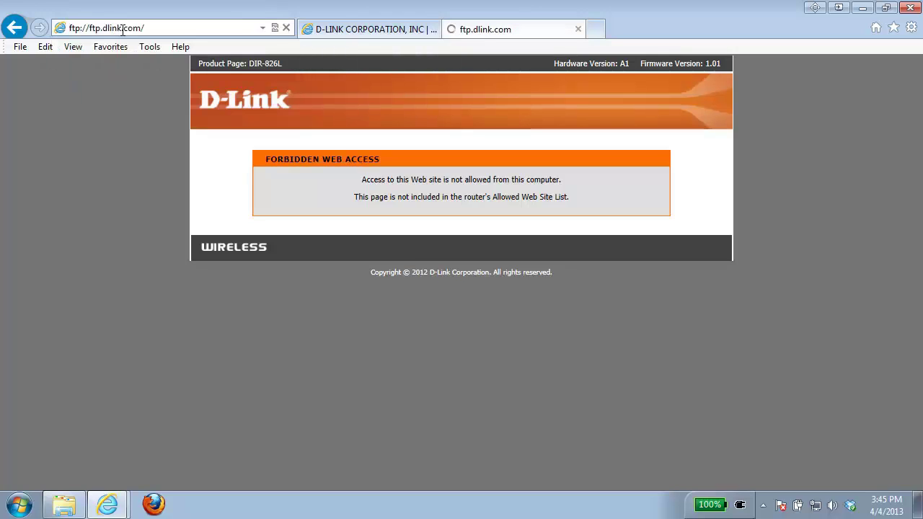